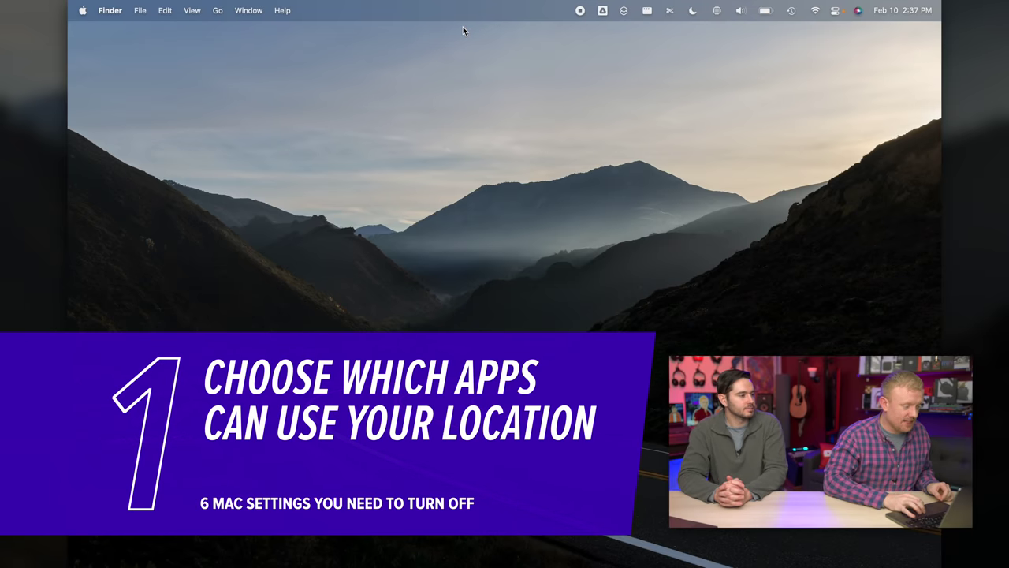
Open System Preferences from the Apple menu.
left_click(83, 10)
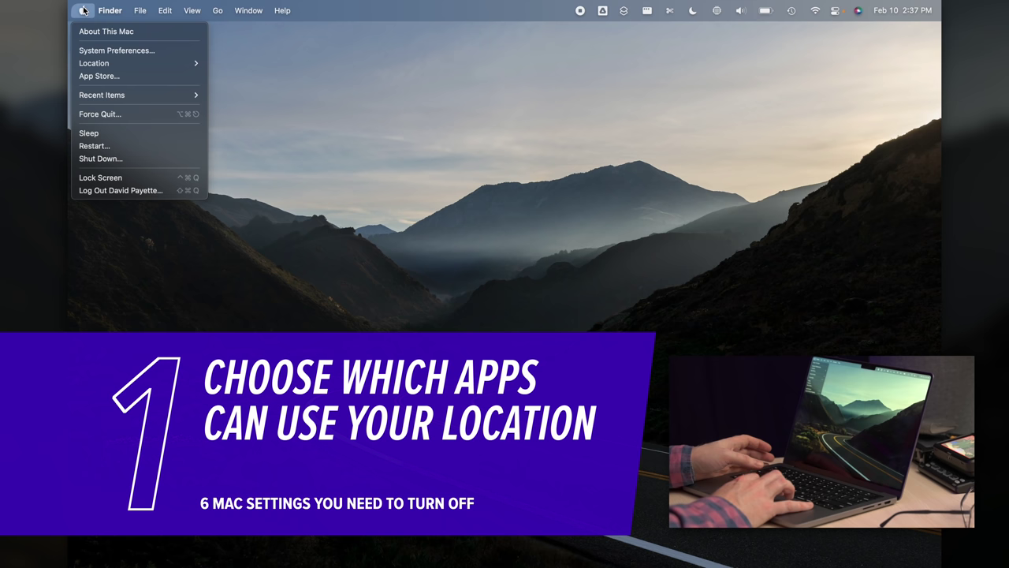
left_click(91, 52)
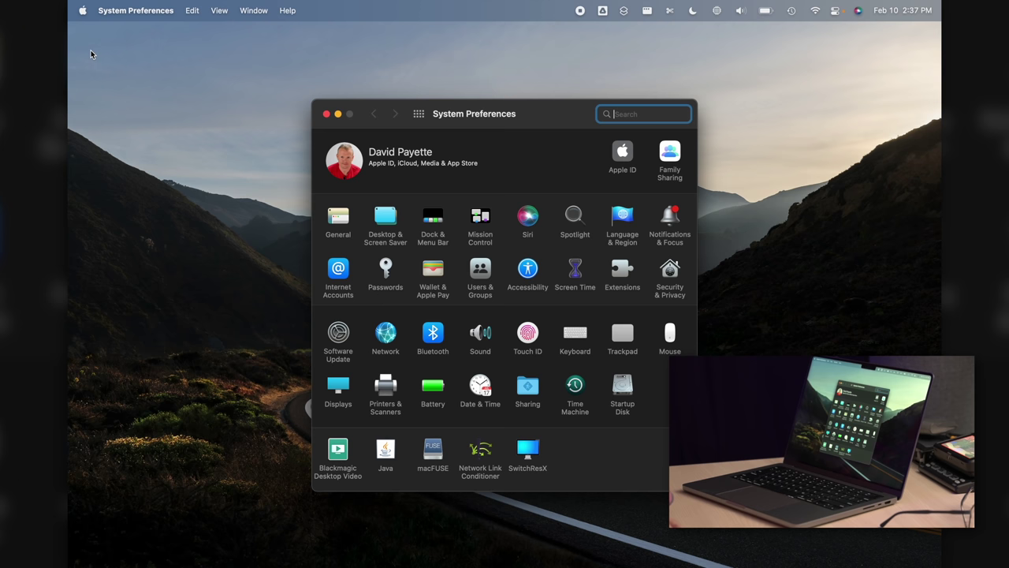
Open the Security & Privacy pane and unlock it for changes.
left_click(668, 285)
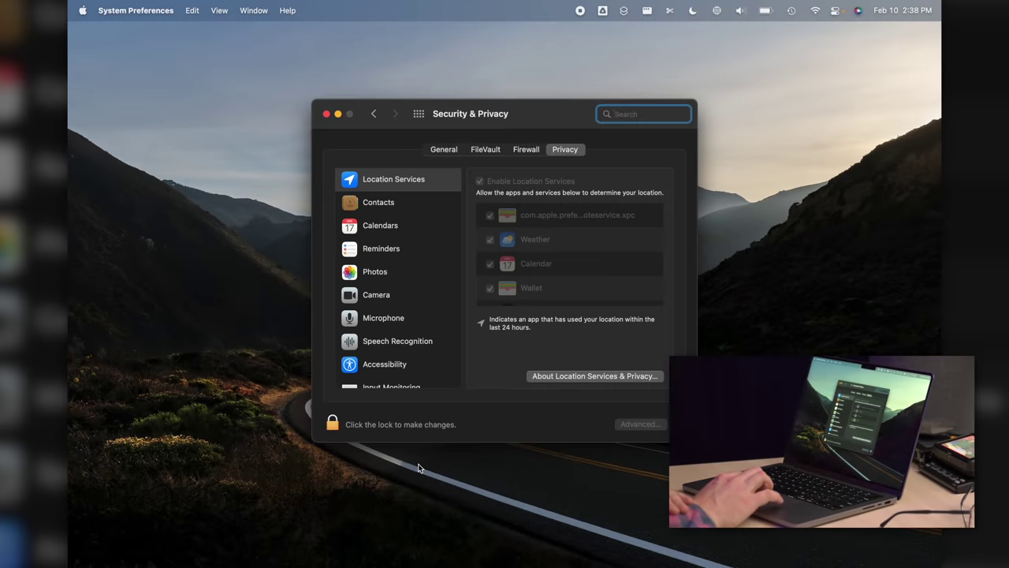
left_click(333, 425)
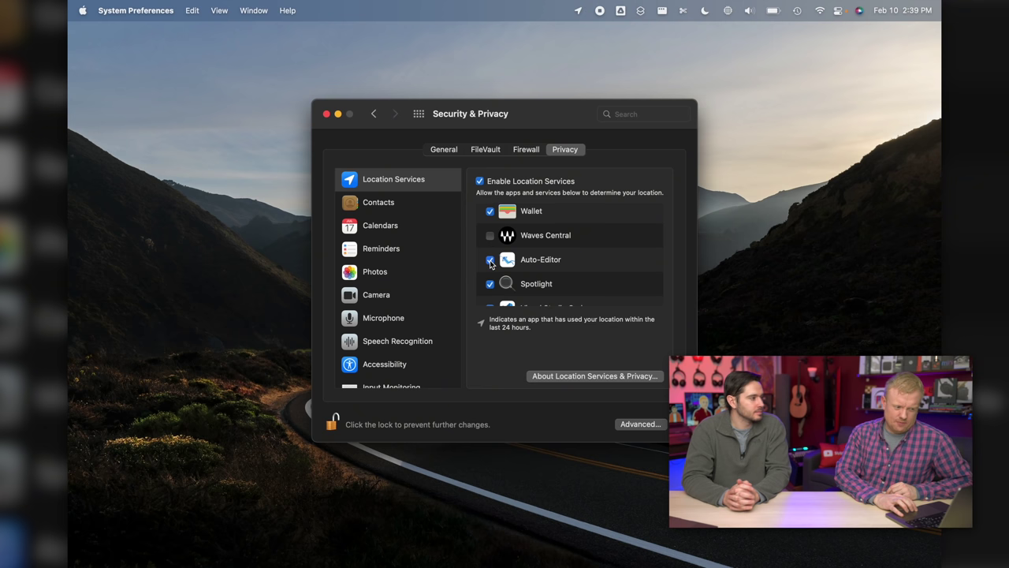
Scroll down through the Location Services app list to review location access.
scroll(491, 263, "down", 3)
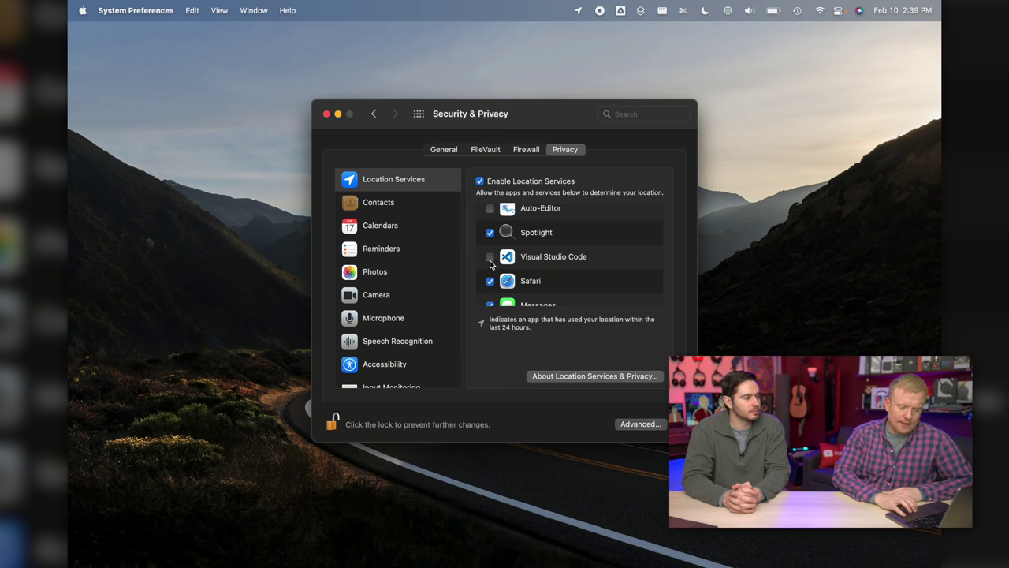
scroll(489, 277, "down", 3)
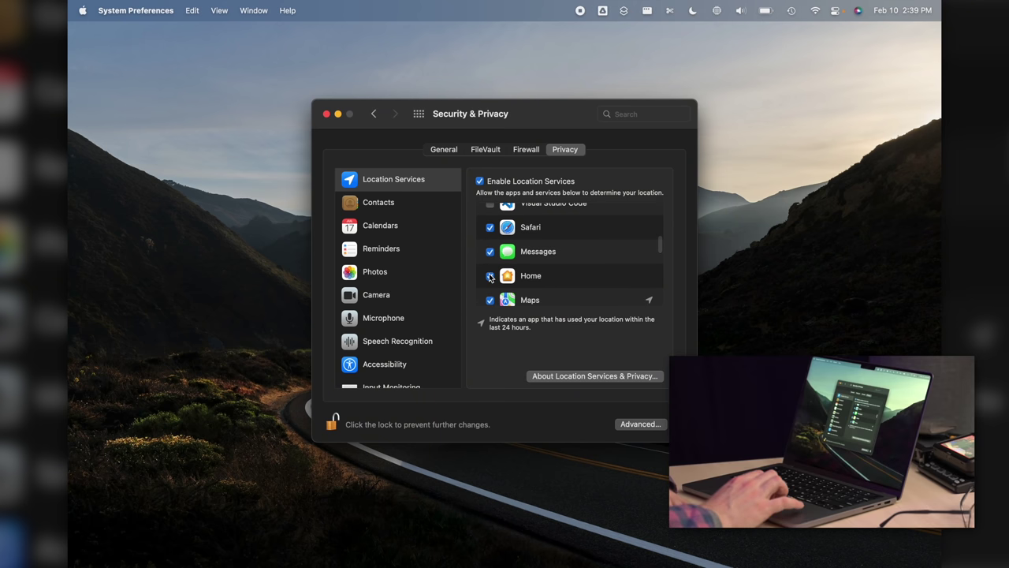
scroll(490, 277, "down", 4)
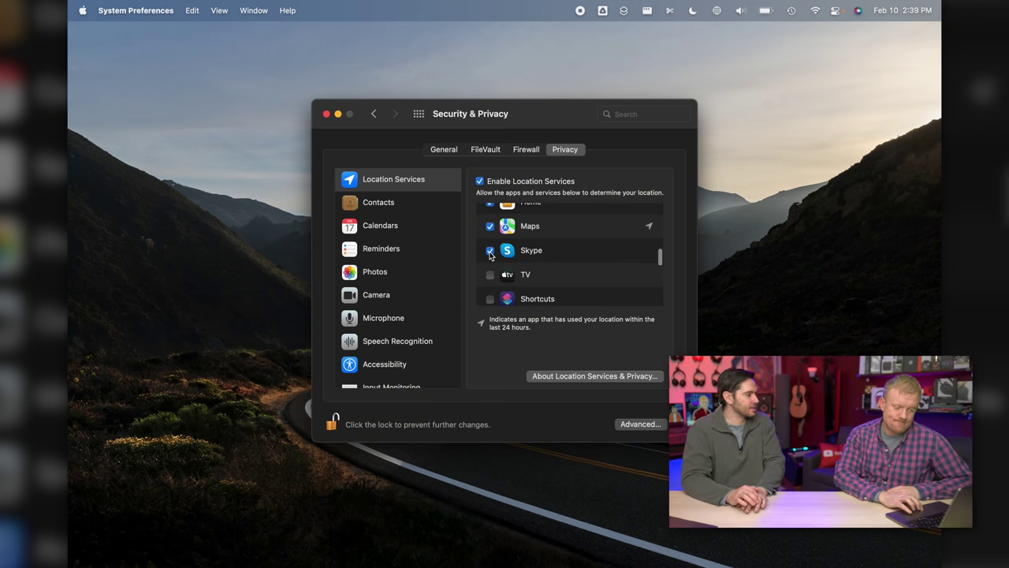
scroll(490, 255, "down", 5)
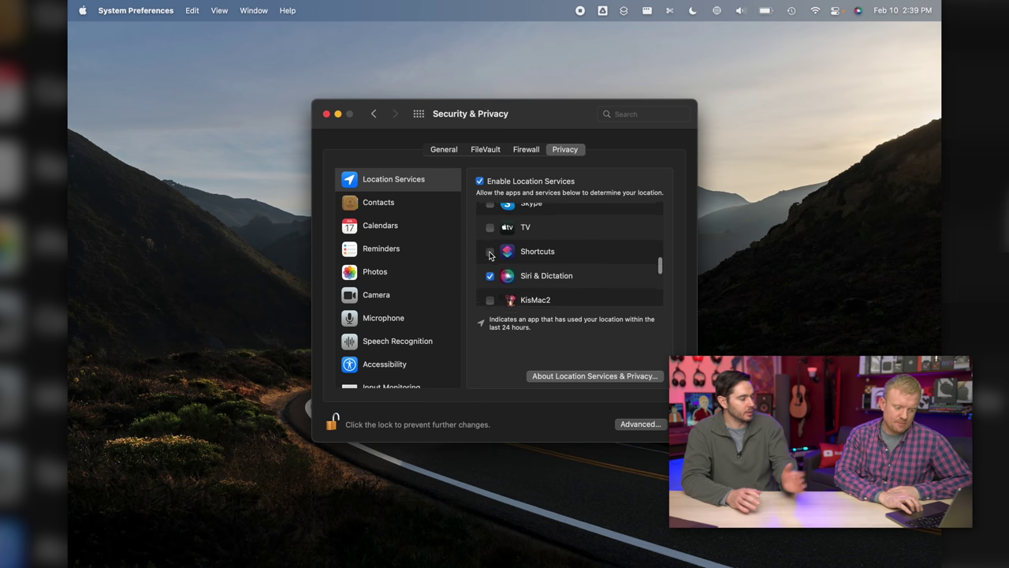
scroll(490, 255, "down", 6)
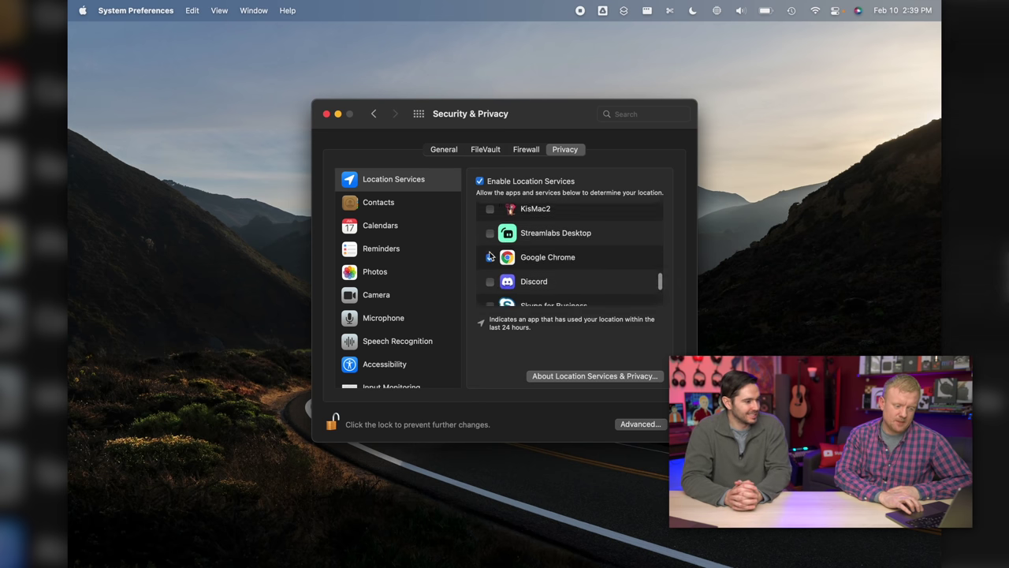
scroll(490, 255, "down", 3)
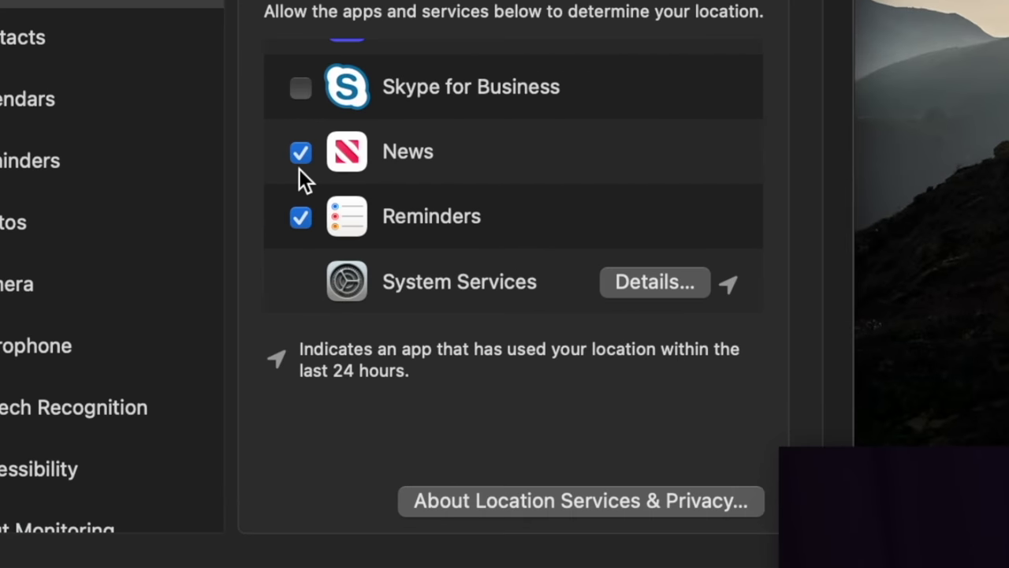
Show the System Services location details.
left_click(654, 281)
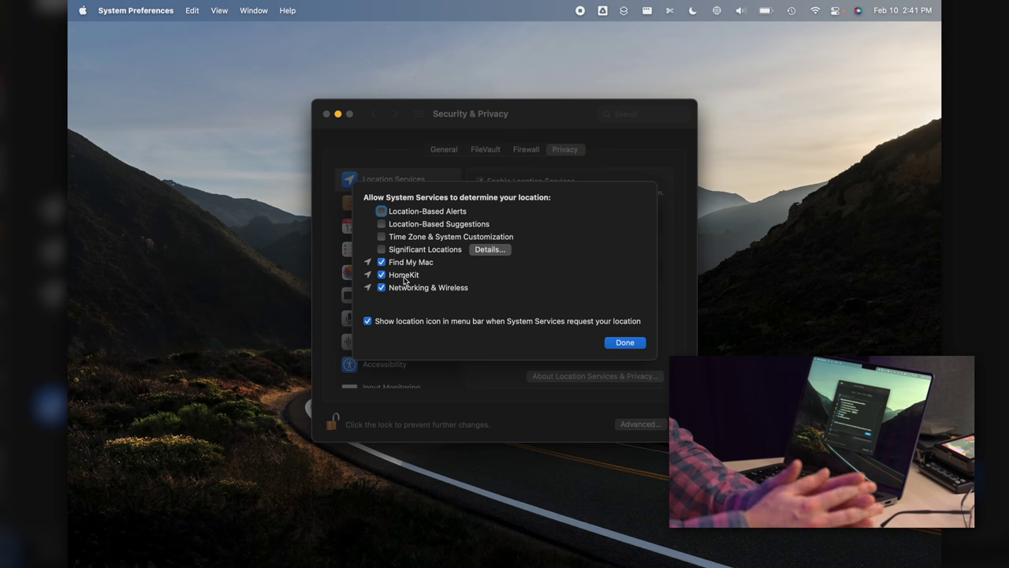
Stop HomeKit from using location, close System Services, then show Photos access.
left_click(404, 279)
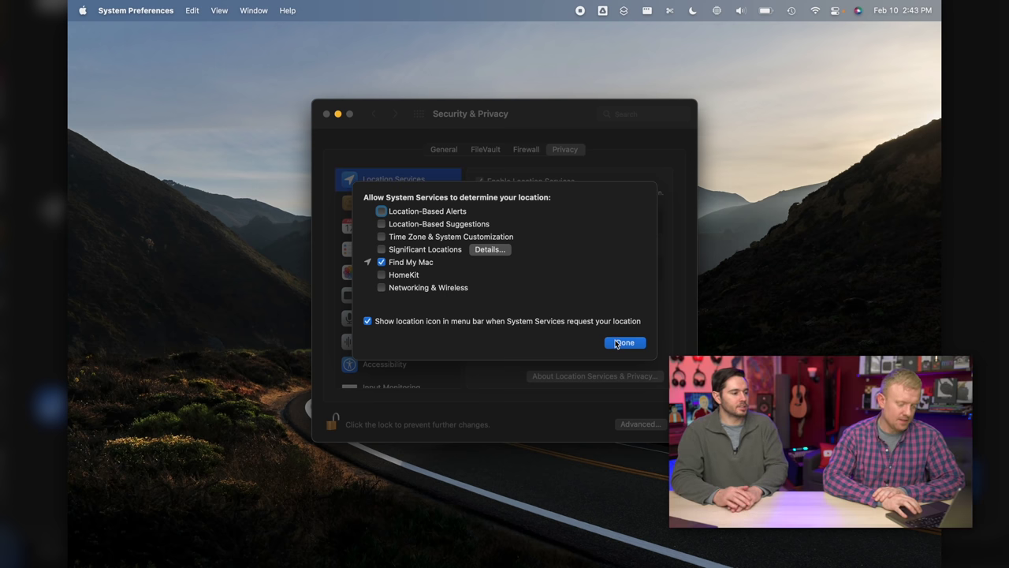
left_click(623, 342)
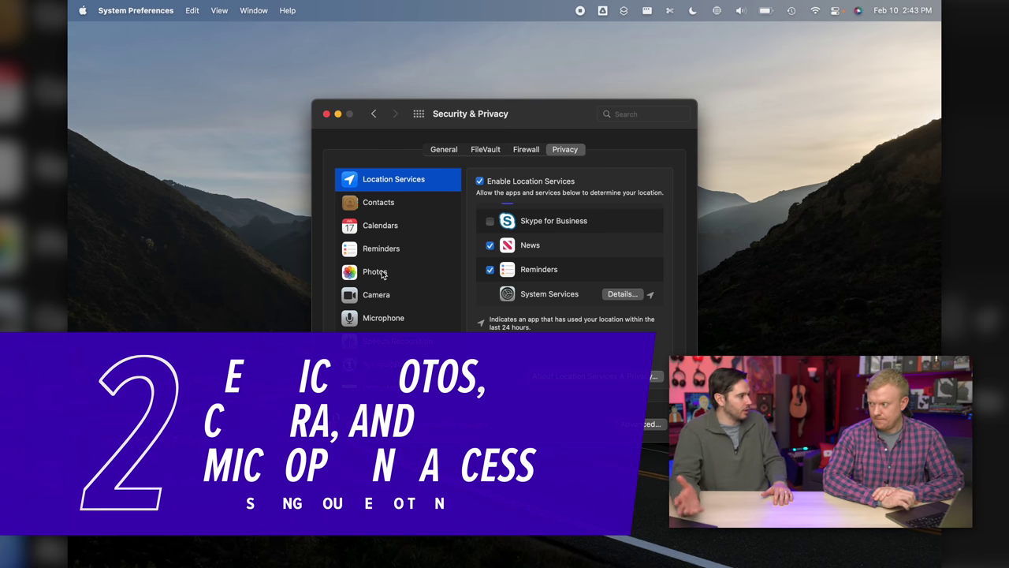
left_click(375, 272)
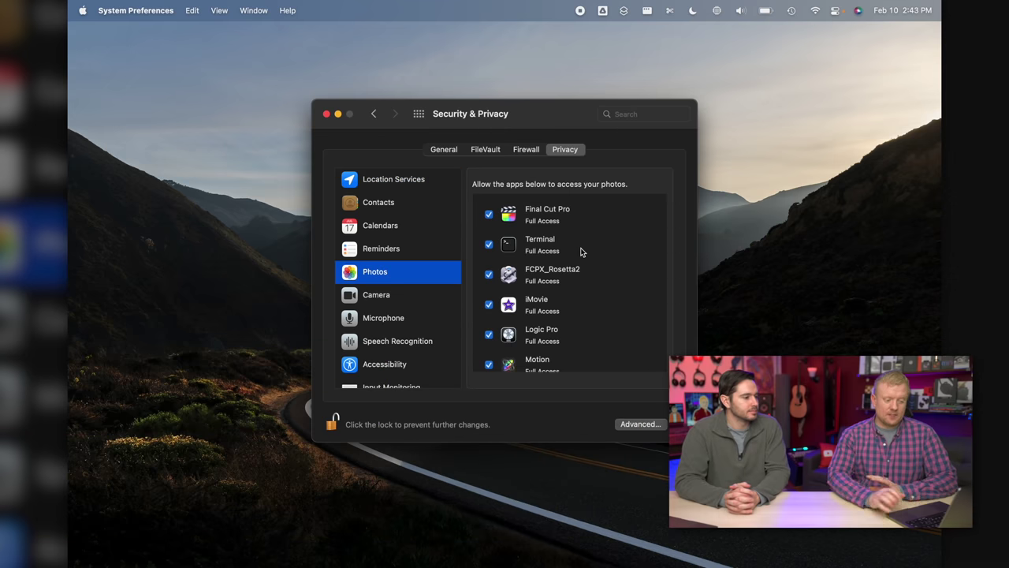
Scroll through the apps listed with Photos access.
scroll(610, 265, "down", 4)
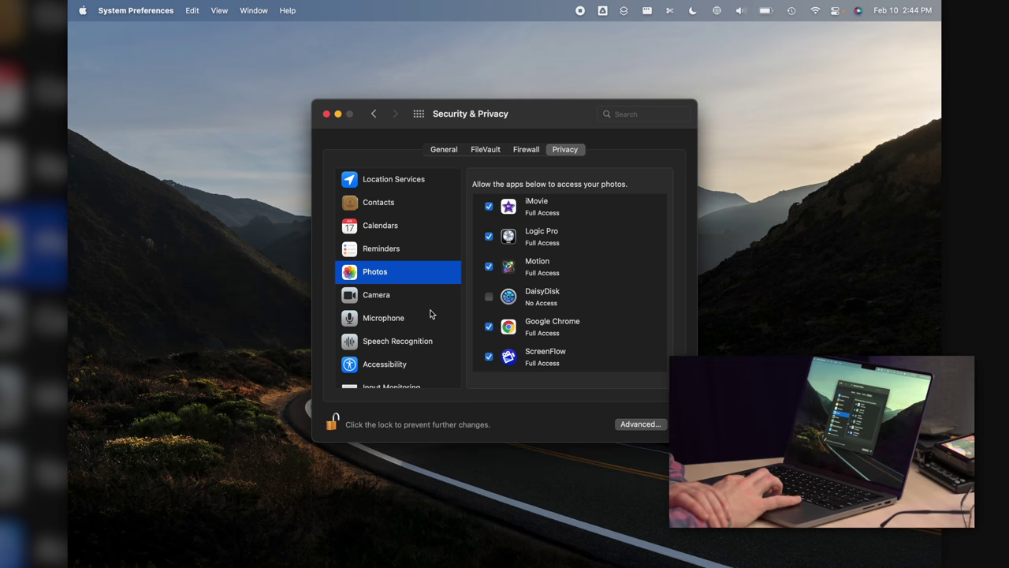
Display the Camera access list and scroll through its apps, from Cisco Webex Meetings to zoom.us.
left_click(386, 304)
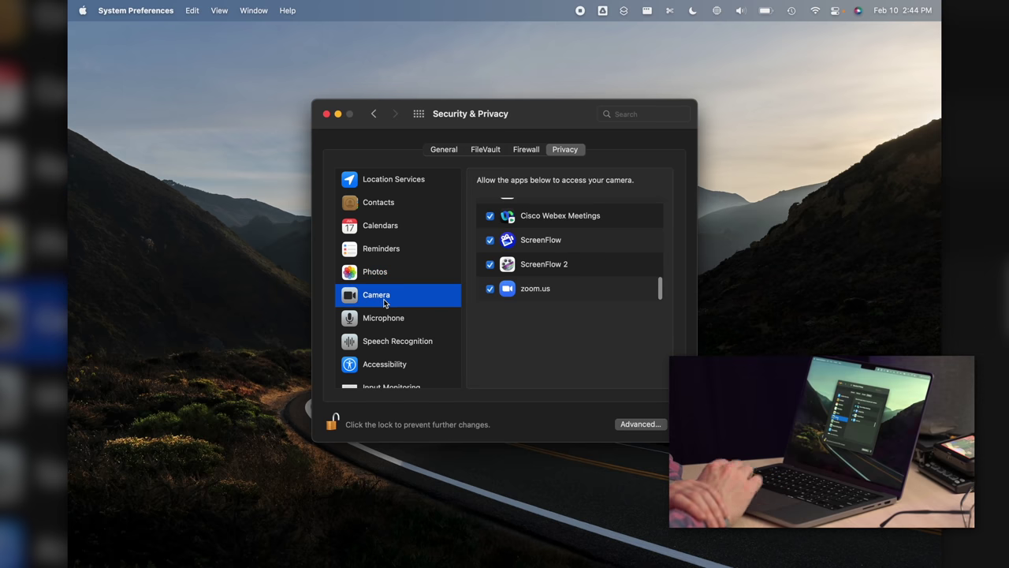
scroll(504, 268, "up", 5)
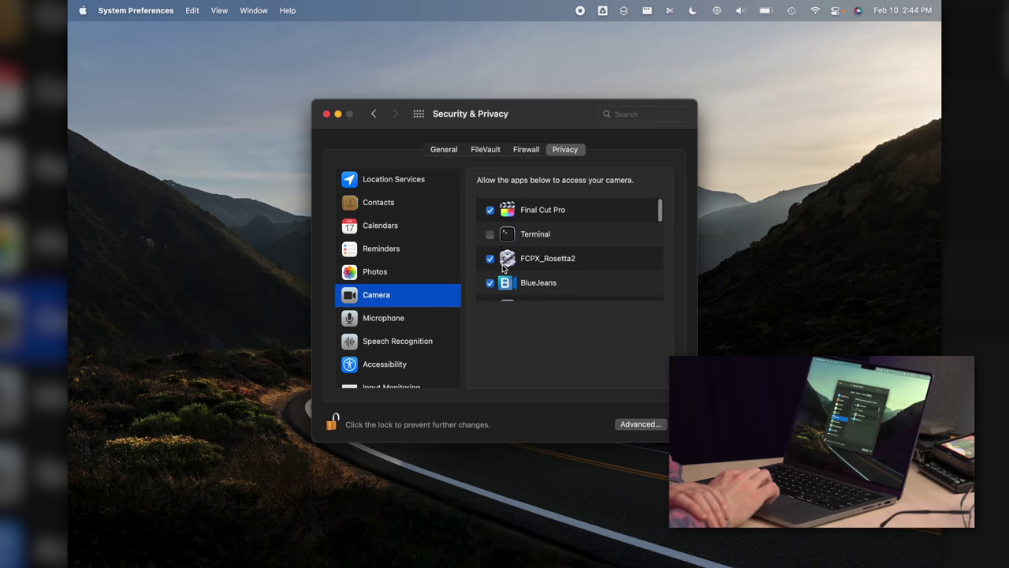
scroll(503, 267, "down", 3)
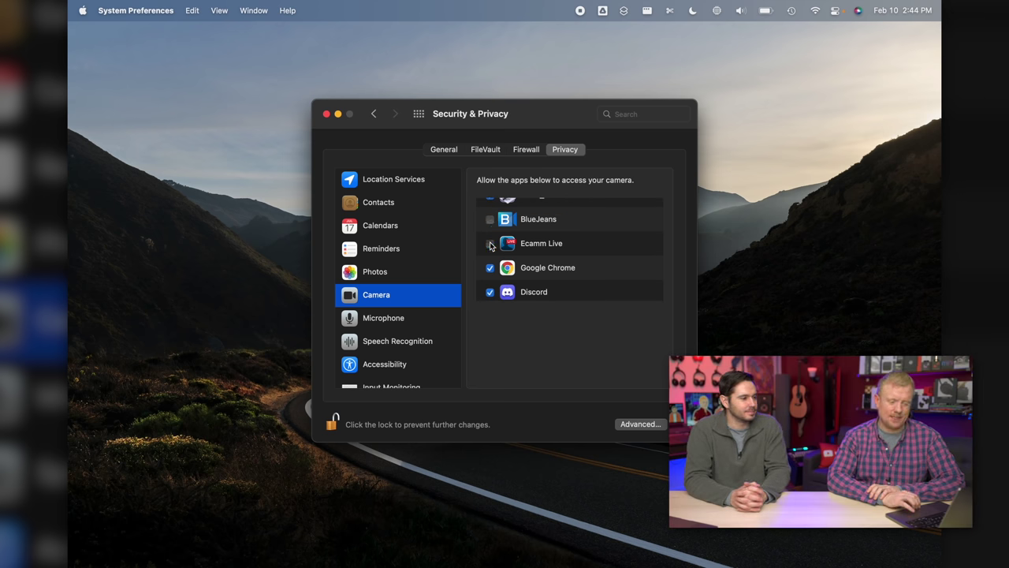
scroll(527, 253, "down", 3)
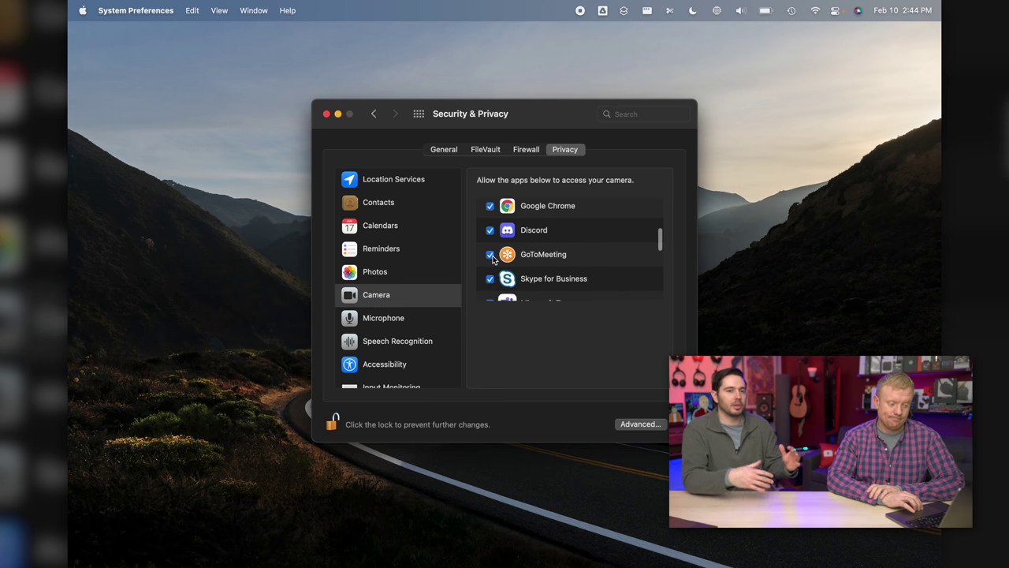
scroll(492, 259, "down", 2)
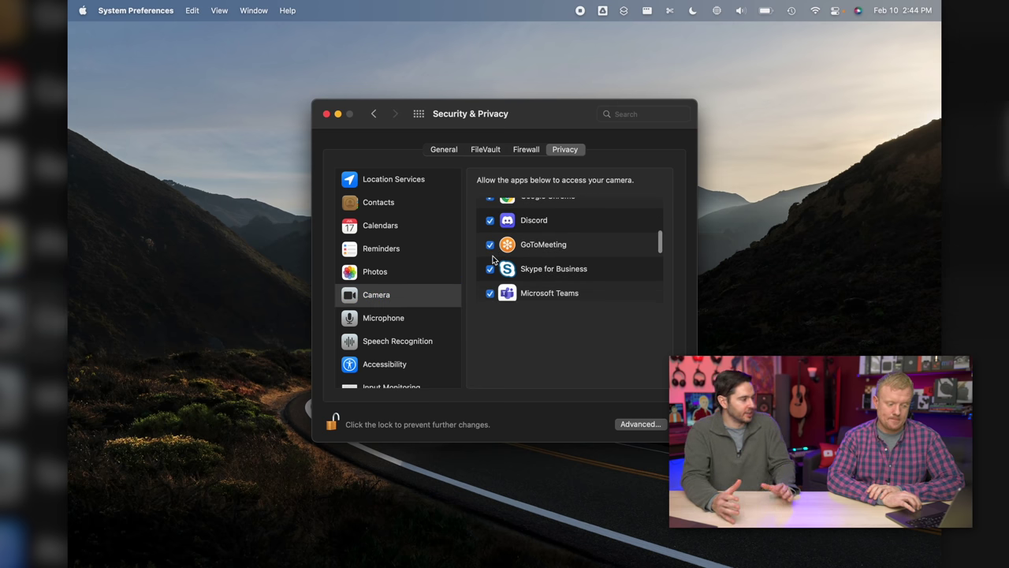
scroll(492, 258, "down", 5)
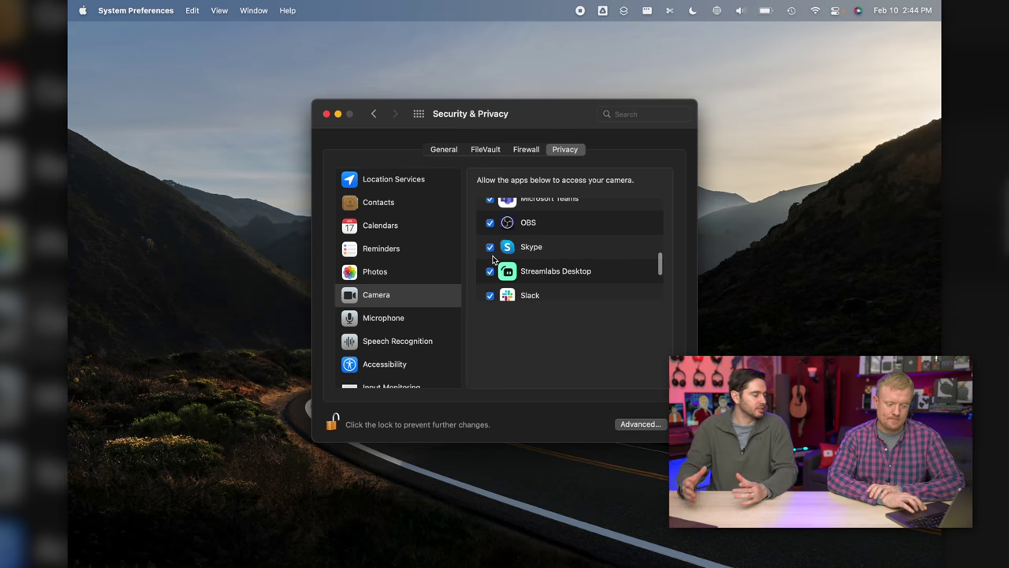
scroll(492, 258, "down", 1)
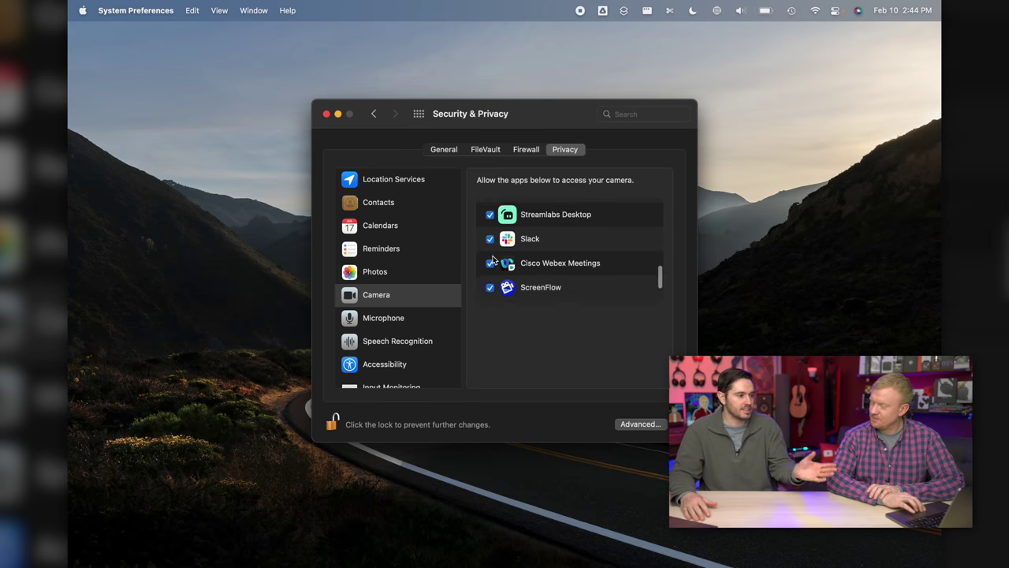
scroll(492, 259, "up", 10)
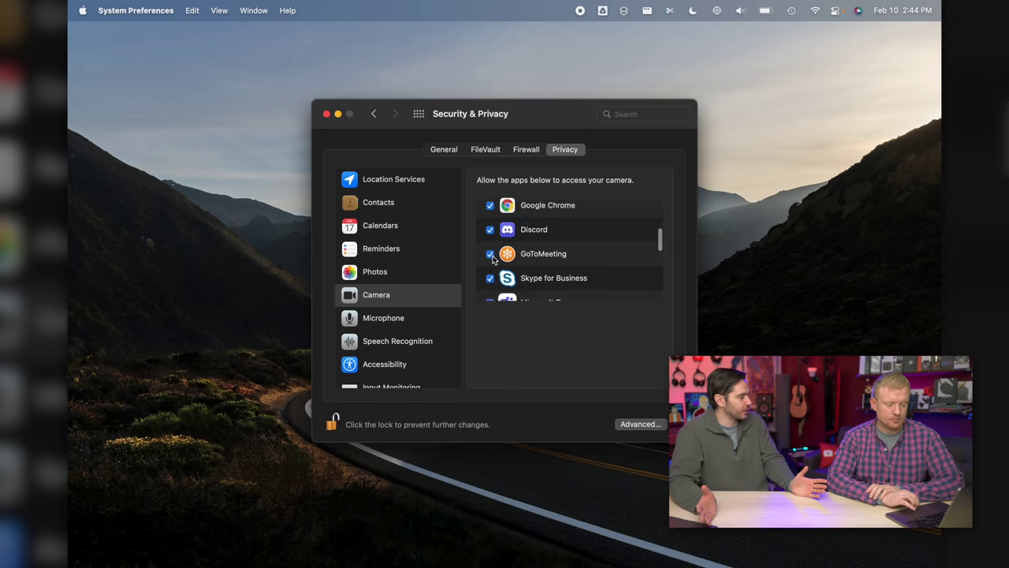
scroll(492, 259, "down", 6)
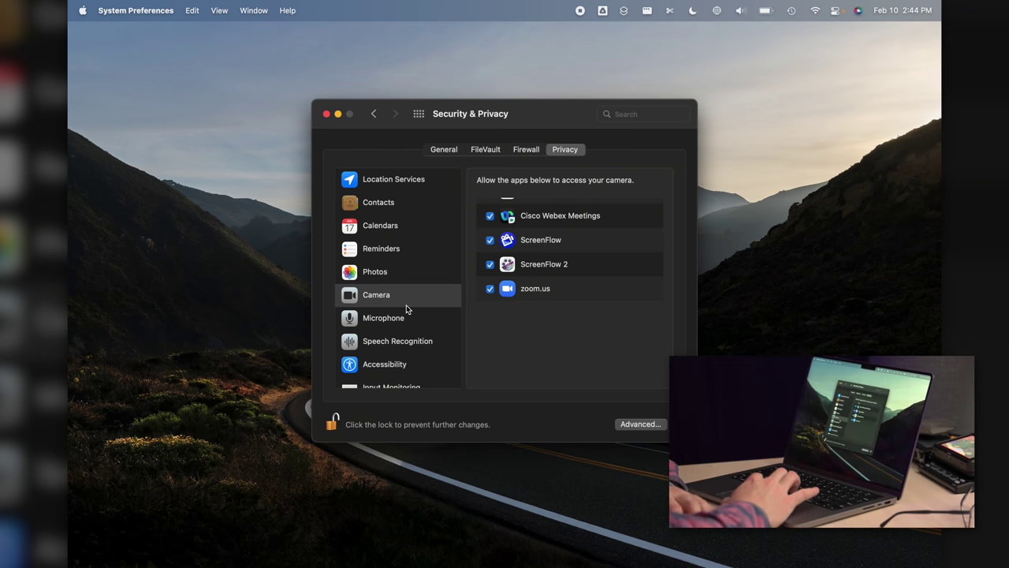
left_click(397, 320)
Scroll the Microphone list from BlueJeans and Ecamm Live down to Slack and zoom.us.
scroll(597, 237, "up", 5)
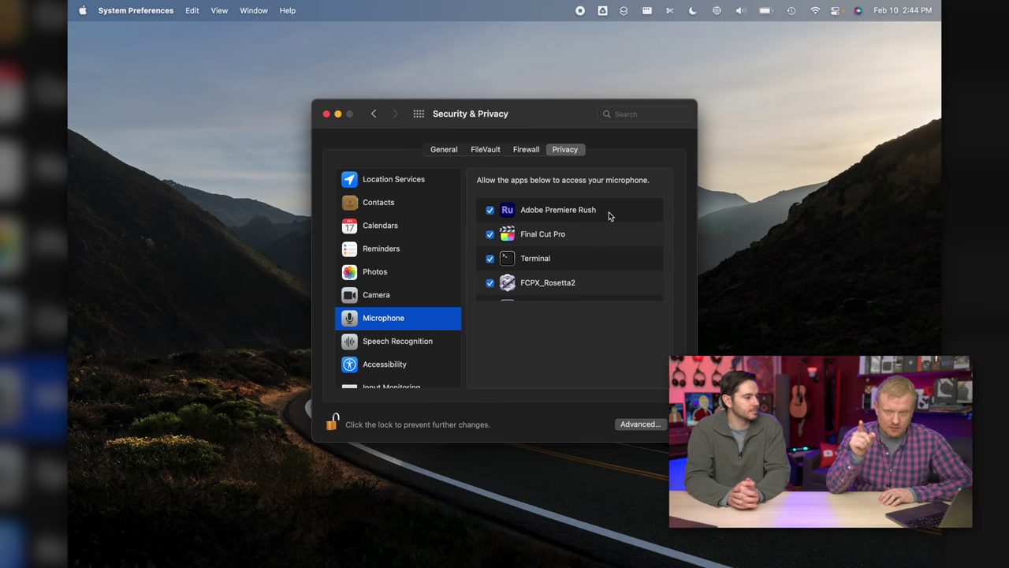
scroll(608, 215, "down", 5)
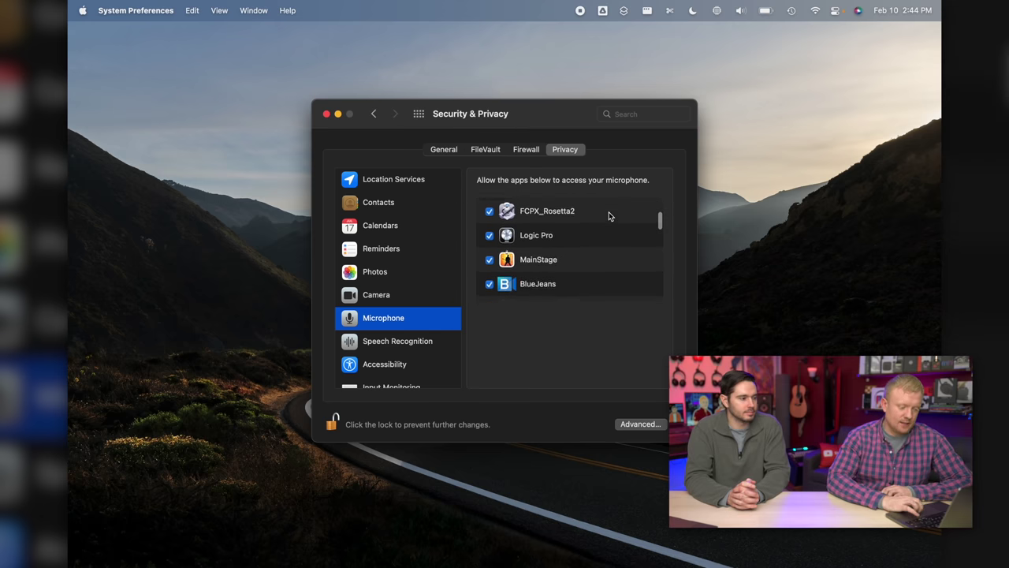
scroll(608, 217, "down", 2)
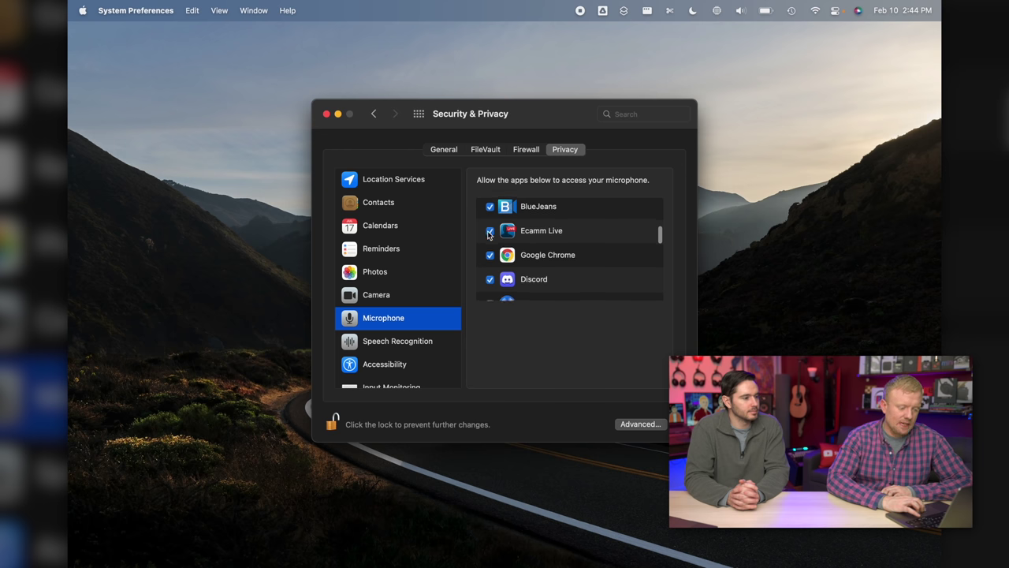
scroll(544, 236, "down", 2)
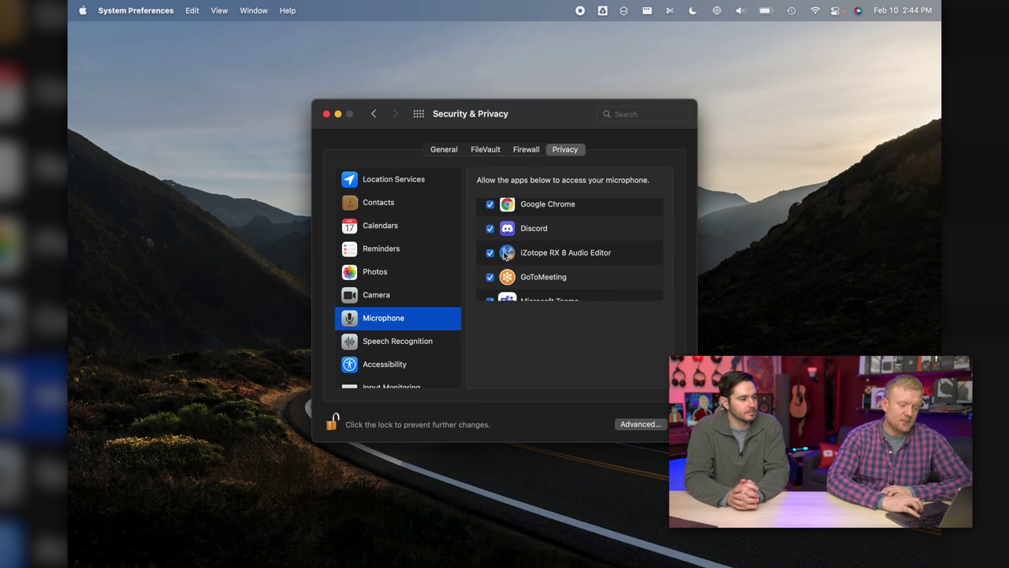
scroll(552, 255, "down", 2)
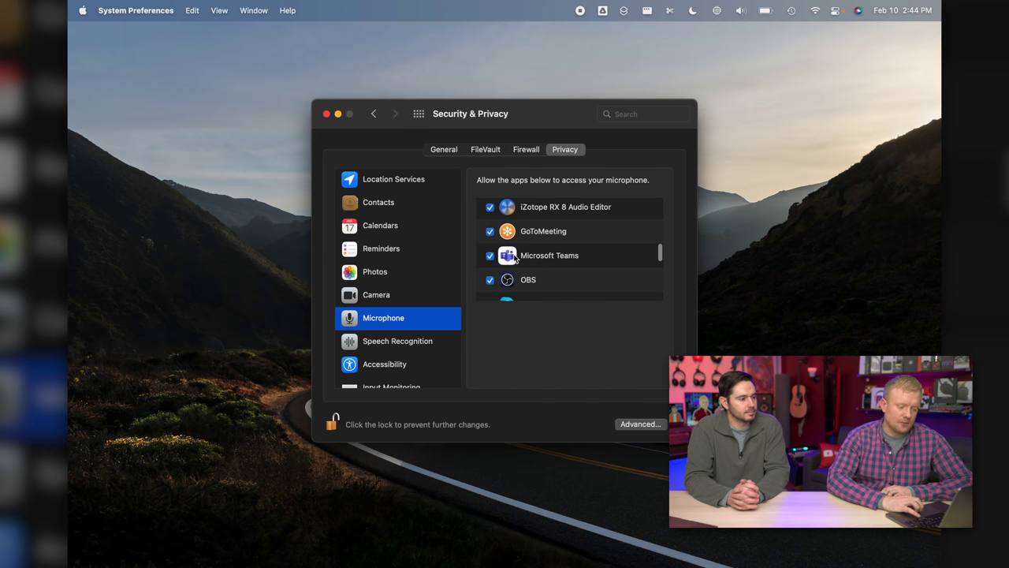
scroll(556, 273, "down", 2)
scroll(536, 259, "down", 2)
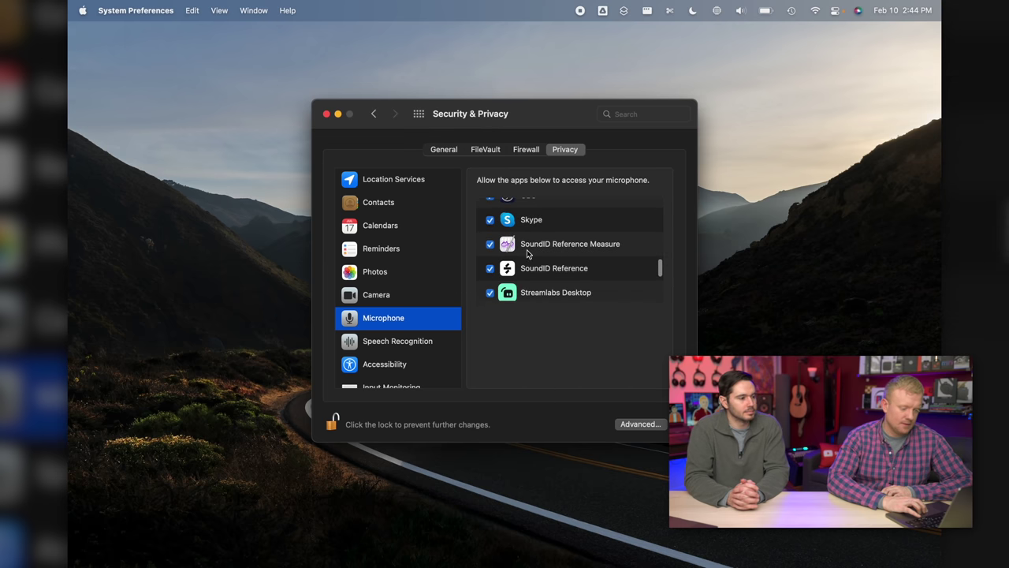
scroll(503, 225, "down", 5)
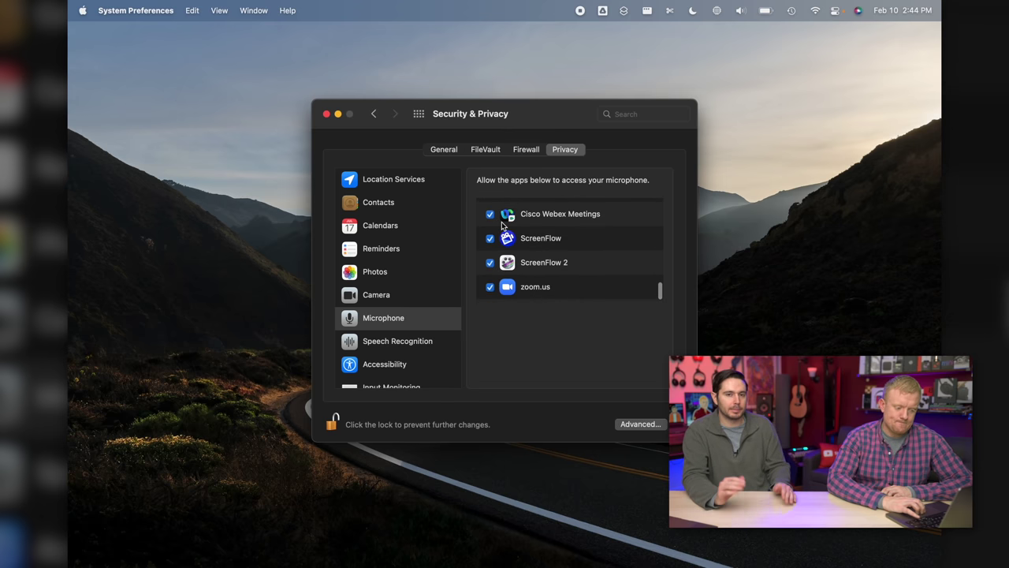
scroll(523, 296, "up", 1)
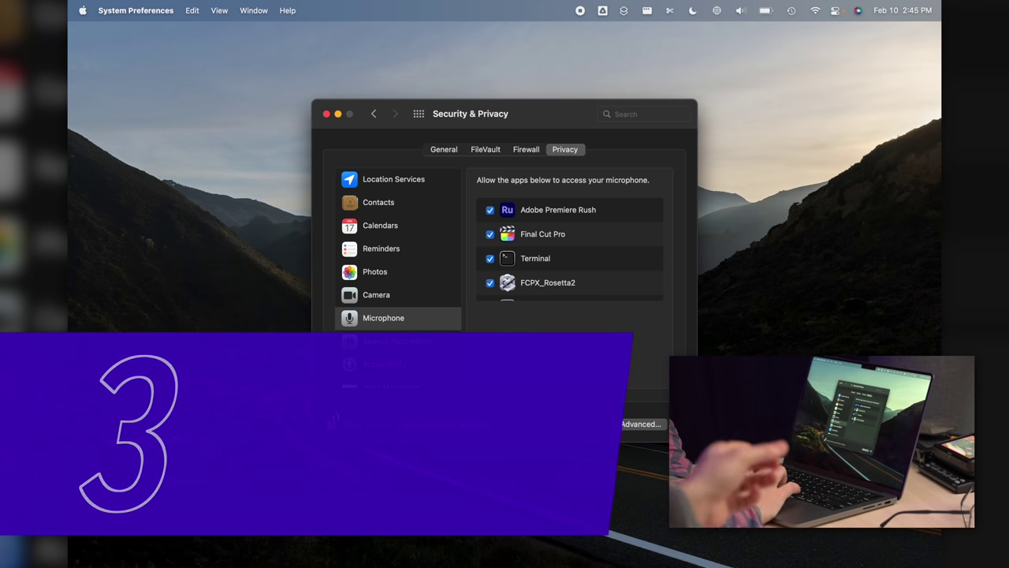
Scroll the Privacy sidebar down toward Input Monitoring.
scroll(398, 252, "down", 2)
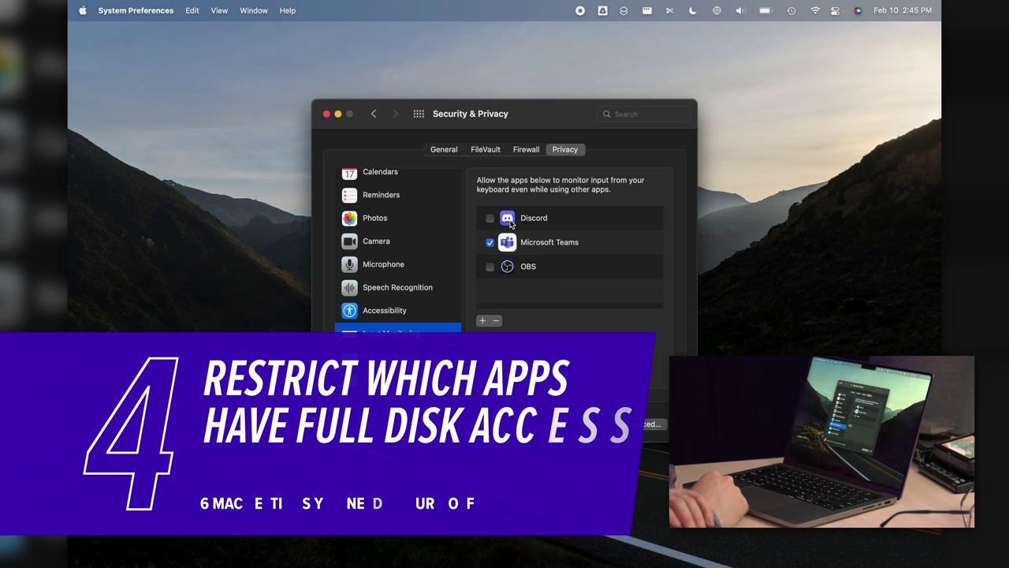
Show Full Disk Access, select com.adobe.acc.installer.v2, and scroll to the list's end.
left_click(394, 357)
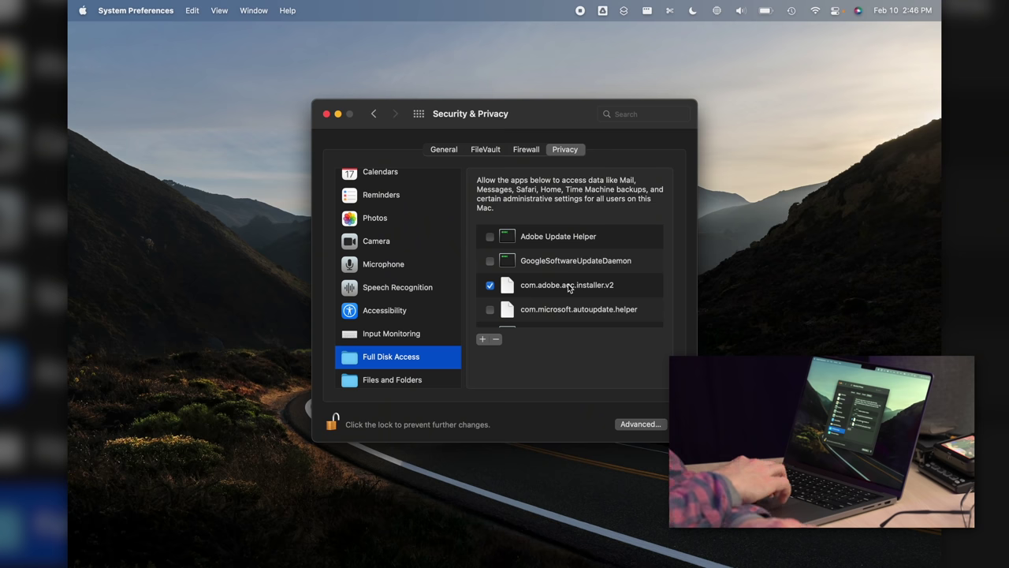
scroll(568, 287, "down", 2)
scroll(559, 283, "up", 1)
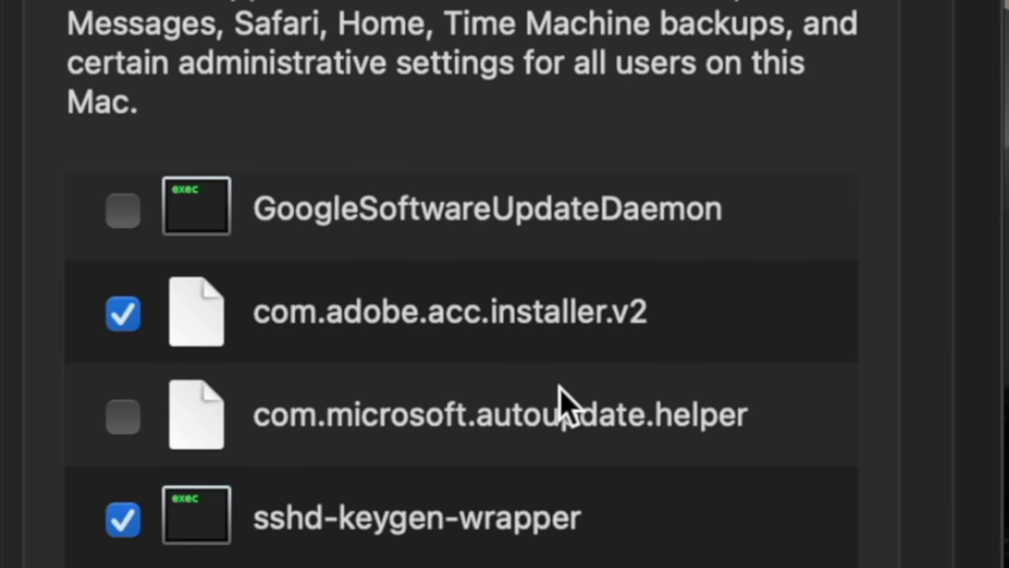
left_click(389, 337)
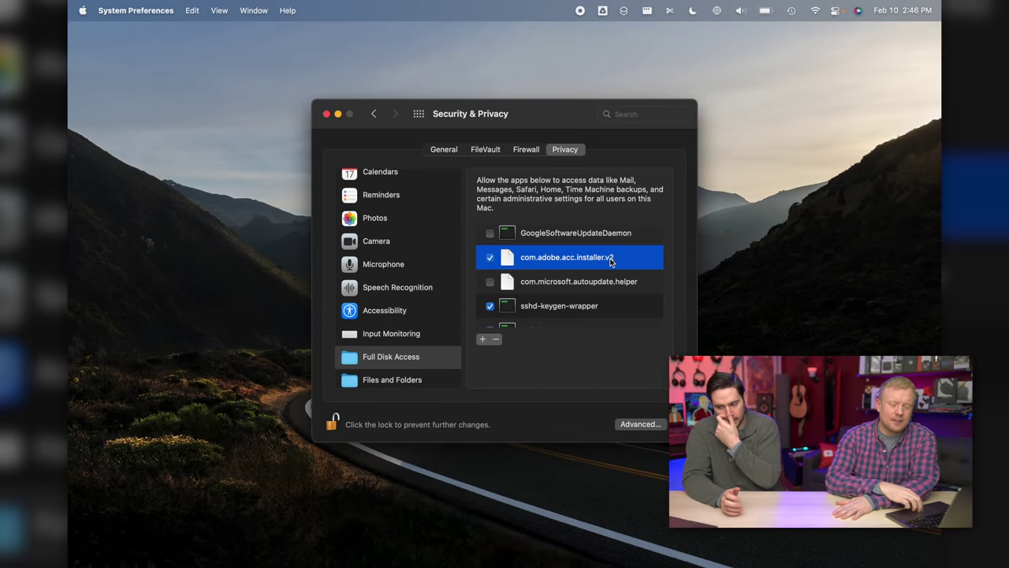
scroll(610, 262, "down", 3)
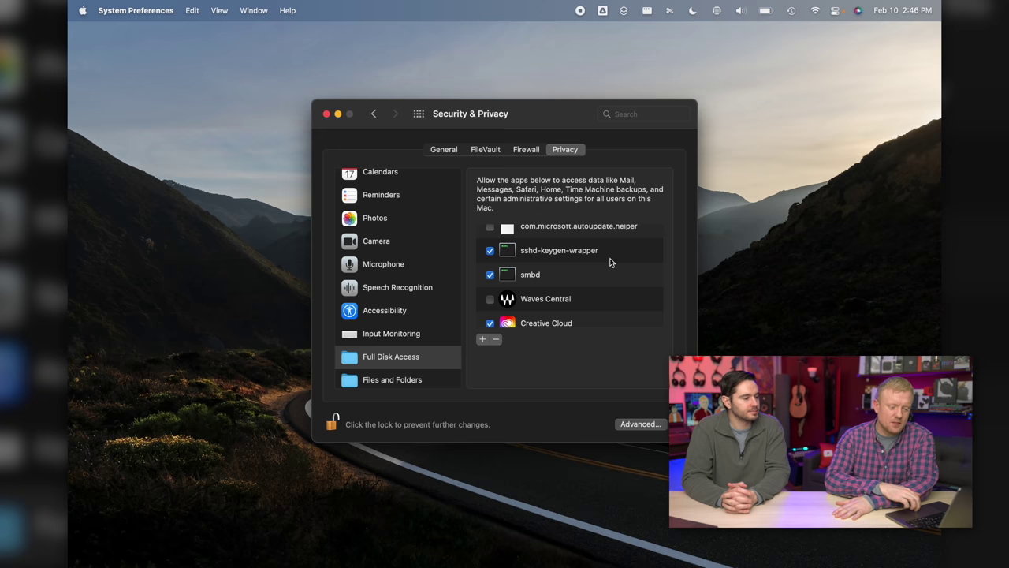
scroll(610, 262, "down", 5)
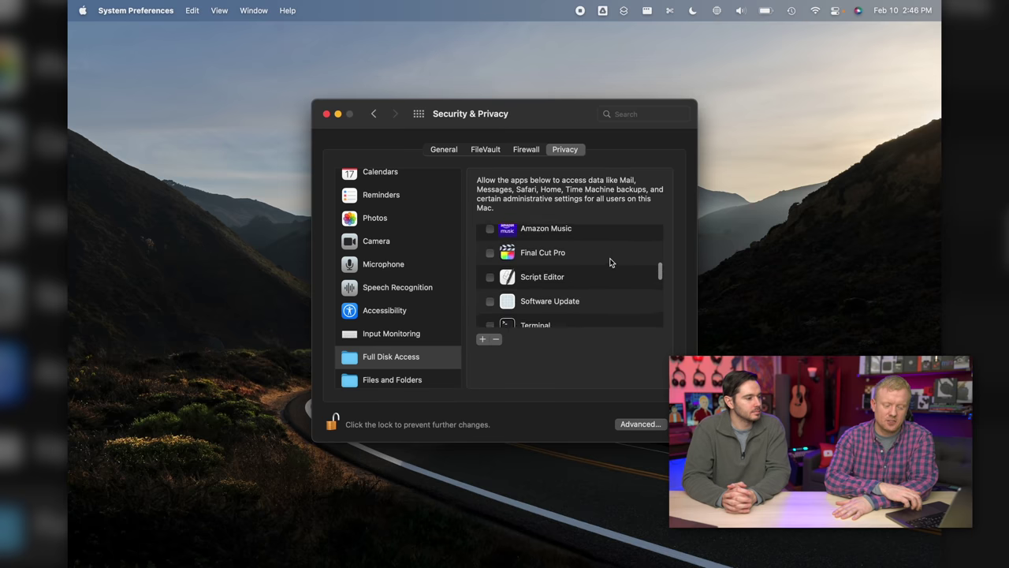
scroll(610, 262, "down", 5)
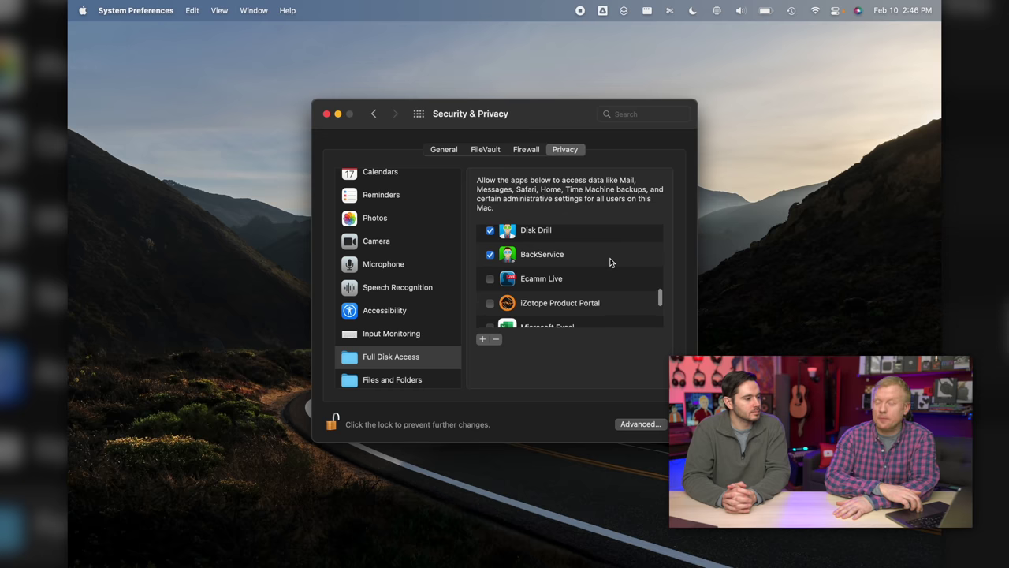
scroll(610, 261, "down", 5)
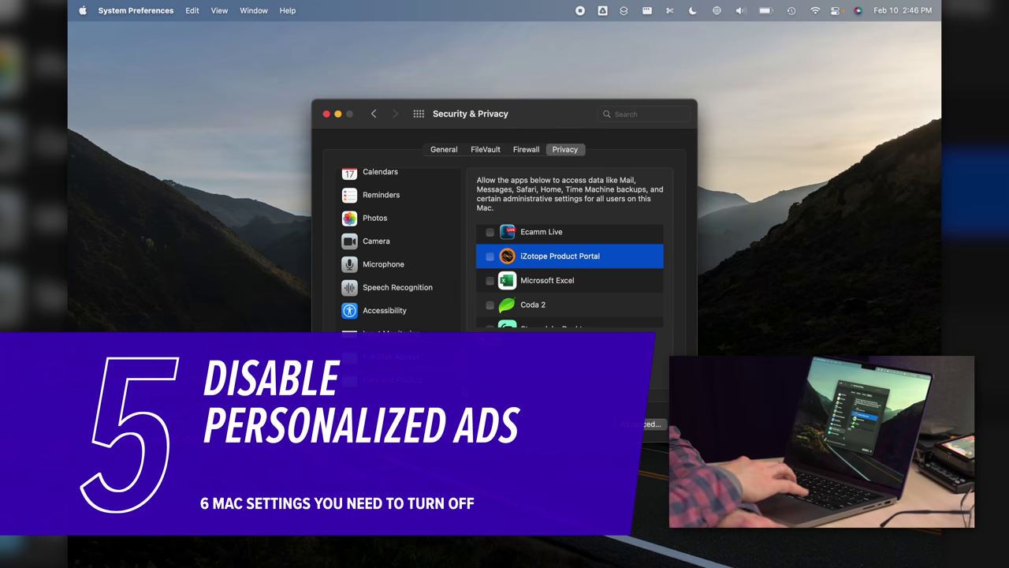
Go to the Apple Advertising pane at the bottom of the Privacy sidebar and switch off Personalized Ads.
scroll(399, 316, "down", 5)
left_click(394, 376)
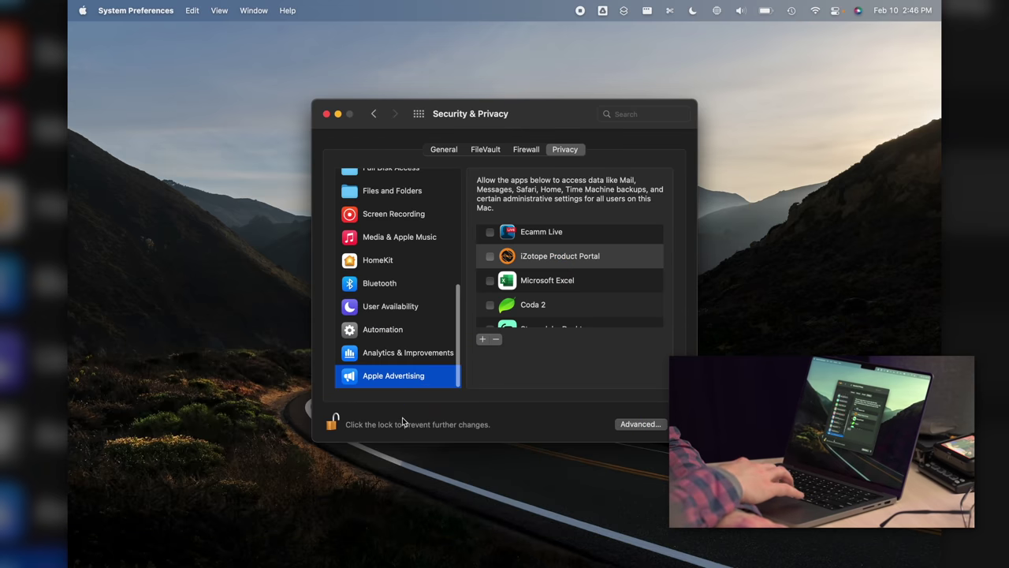
left_click(403, 355)
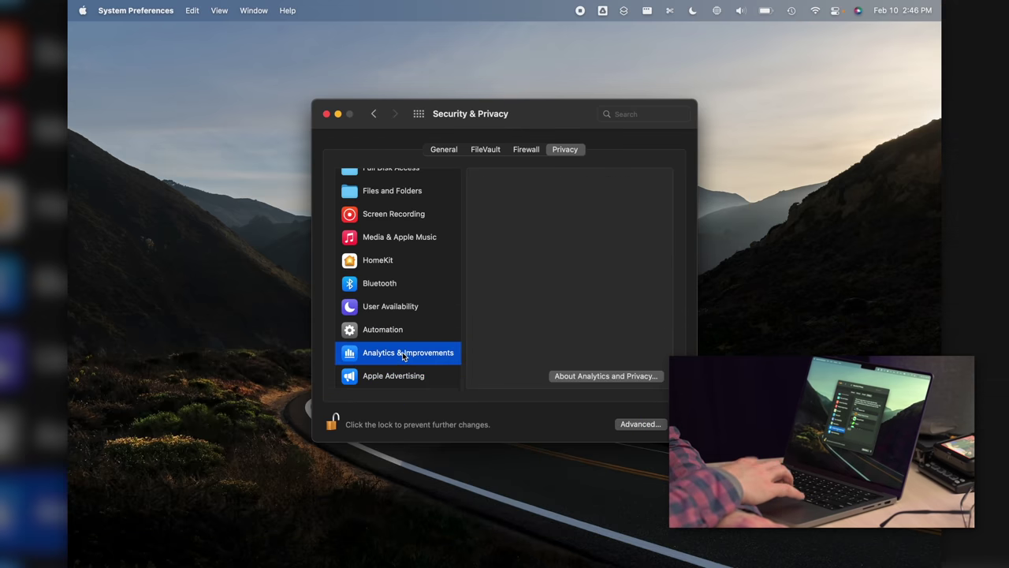
left_click(399, 380)
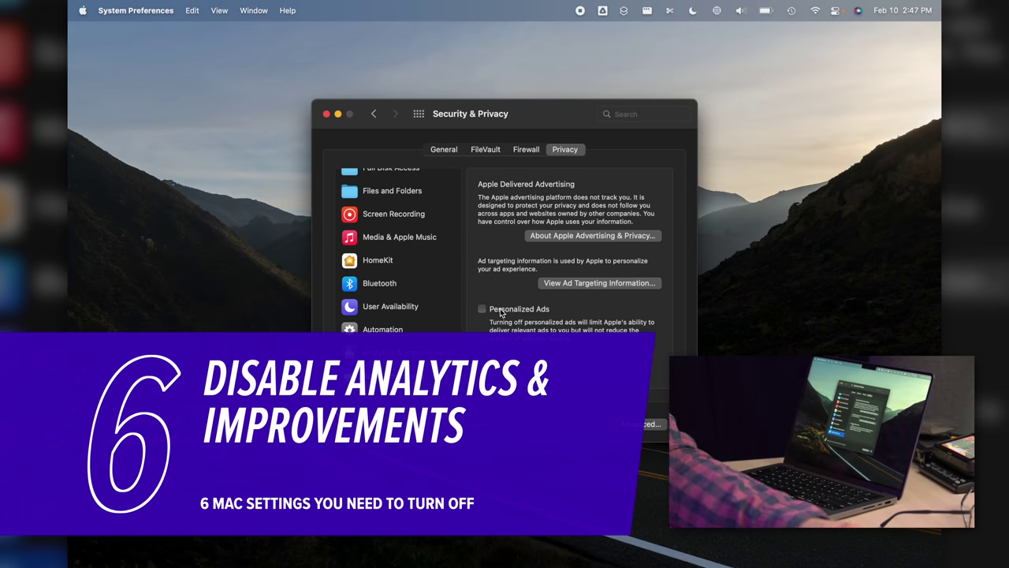
Under Analytics & Improvements, uncheck Share Mac Analytics and Improve Siri & Dictation.
left_click(377, 357)
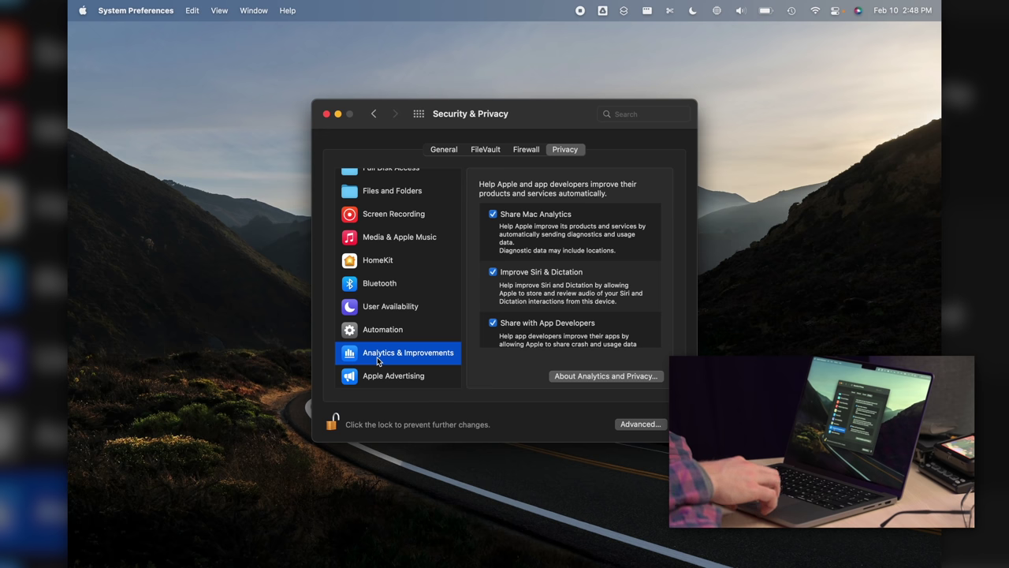
left_click(521, 218)
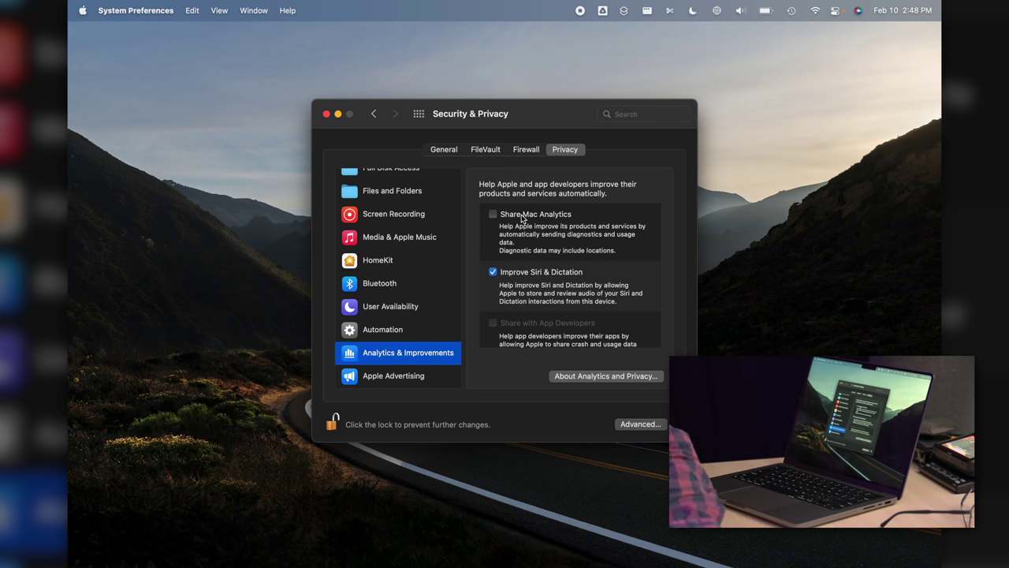
left_click(521, 273)
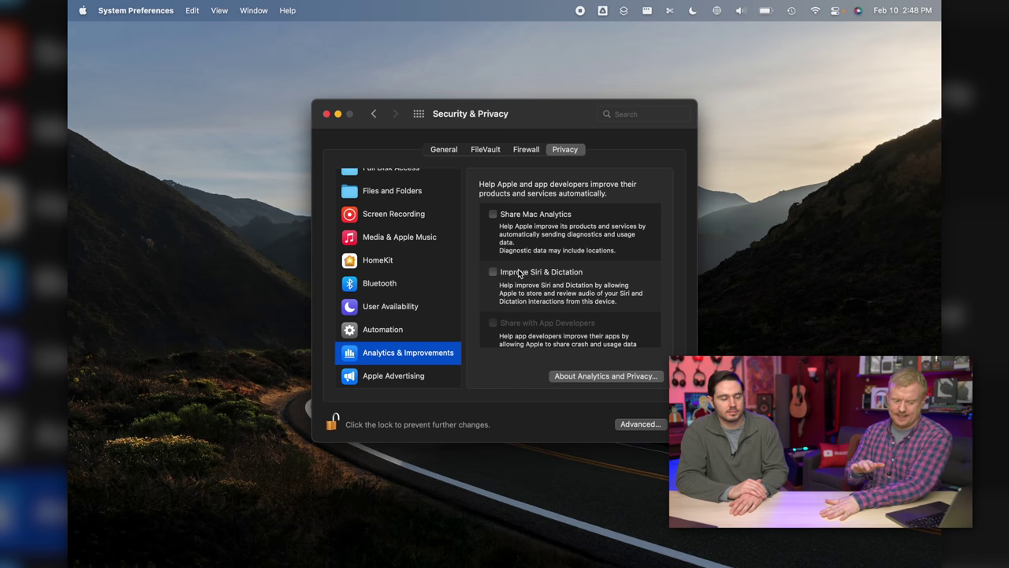